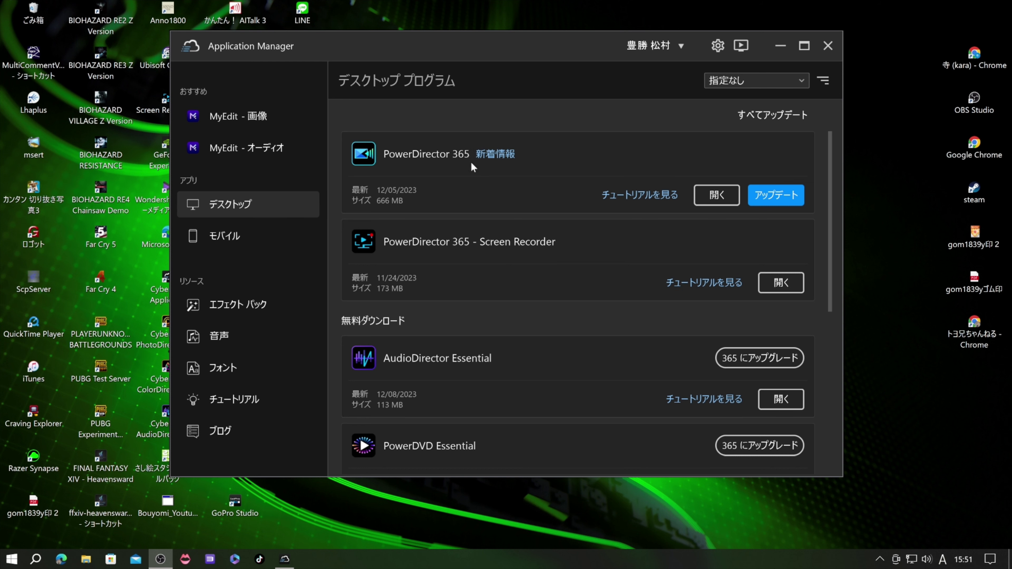
Open the PowerDirector 365 what's-new page, review the monthly feature and content updates, and close the page
left_click(492, 156)
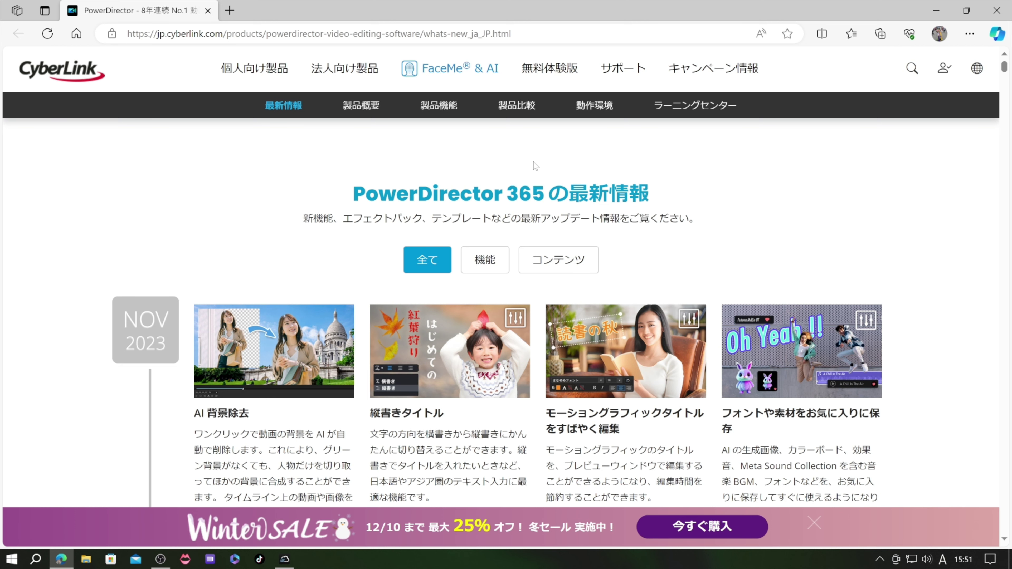
scroll(536, 165, "down", 5)
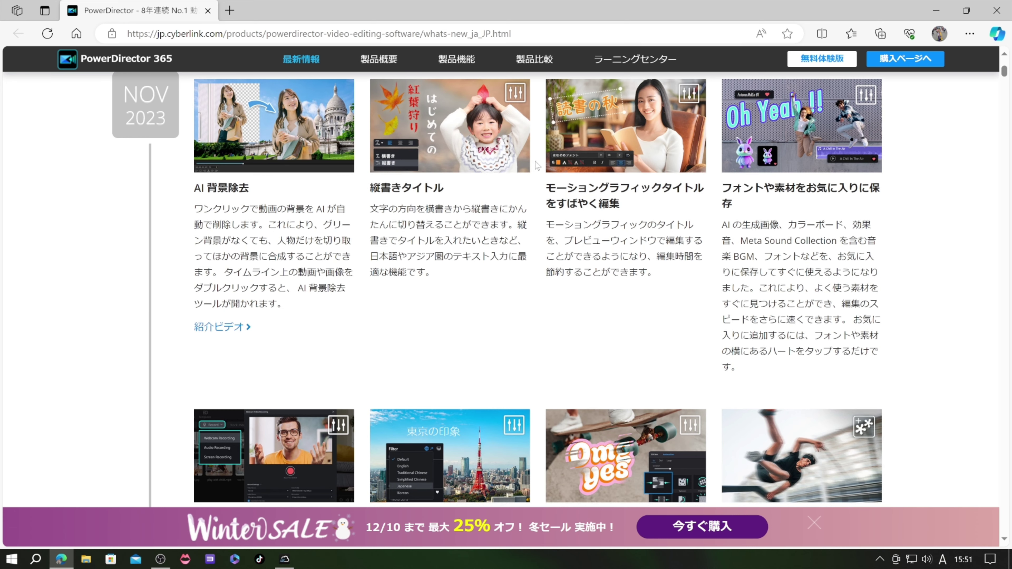
scroll(536, 165, "down", 10)
scroll(536, 166, "down", 8)
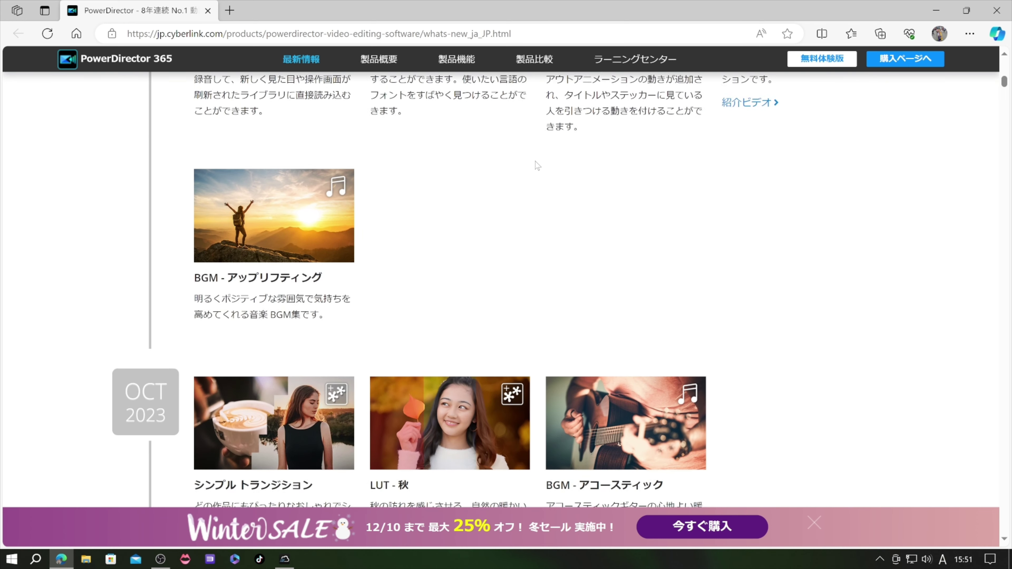
scroll(538, 166, "down", 20)
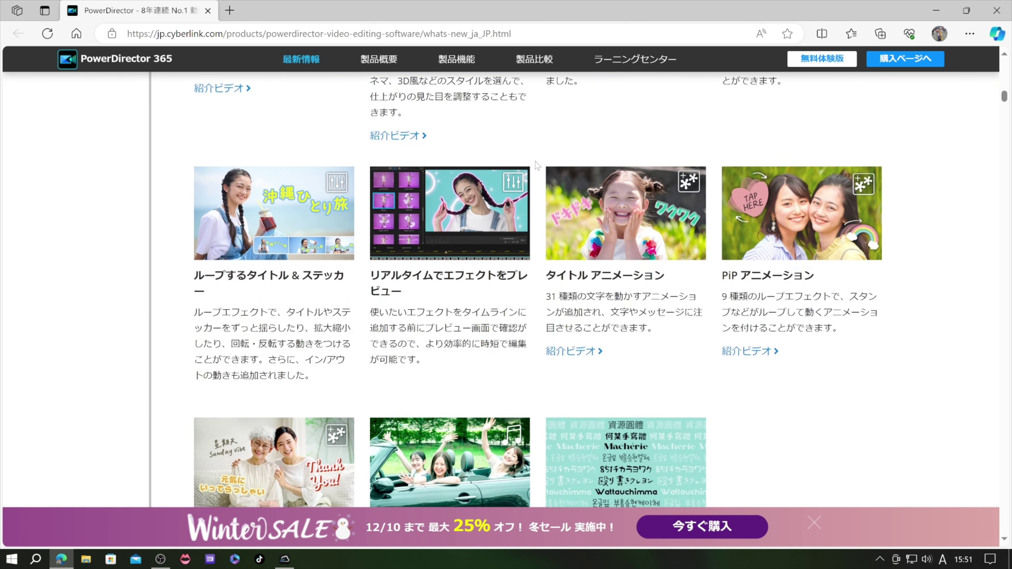
scroll(538, 165, "down", 4)
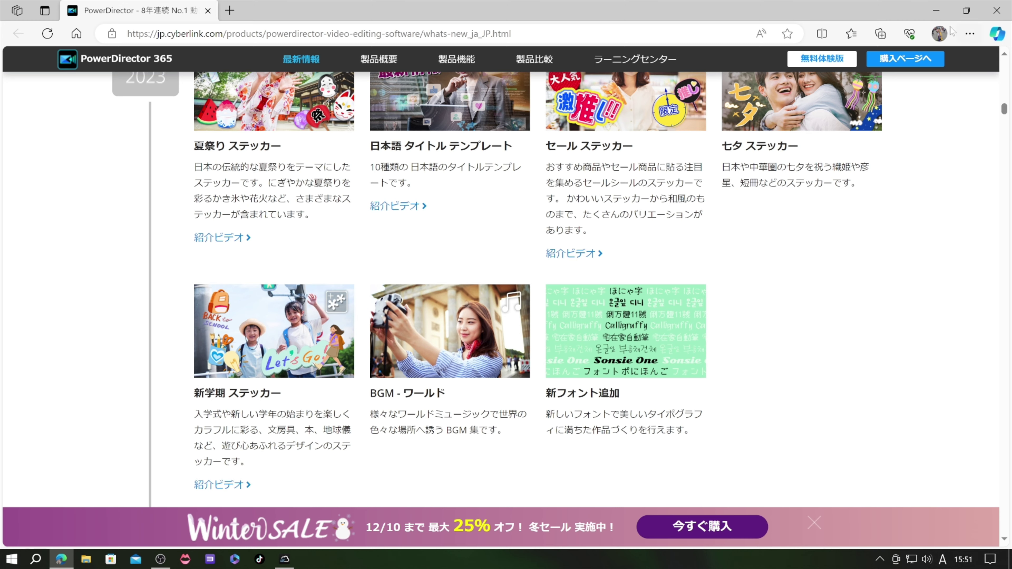
left_click(1004, 12)
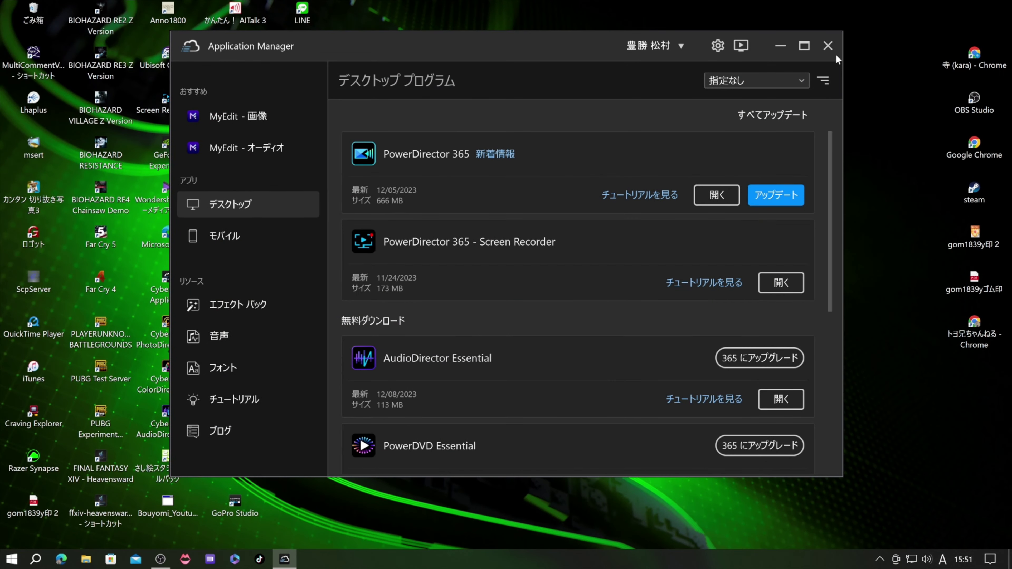
Move the Application Manager window out of the way, launch the installed PowerDirector 365 from the desktop and start a new project
left_click_drag(356, 48, 1011, 106)
left_click(258, 186)
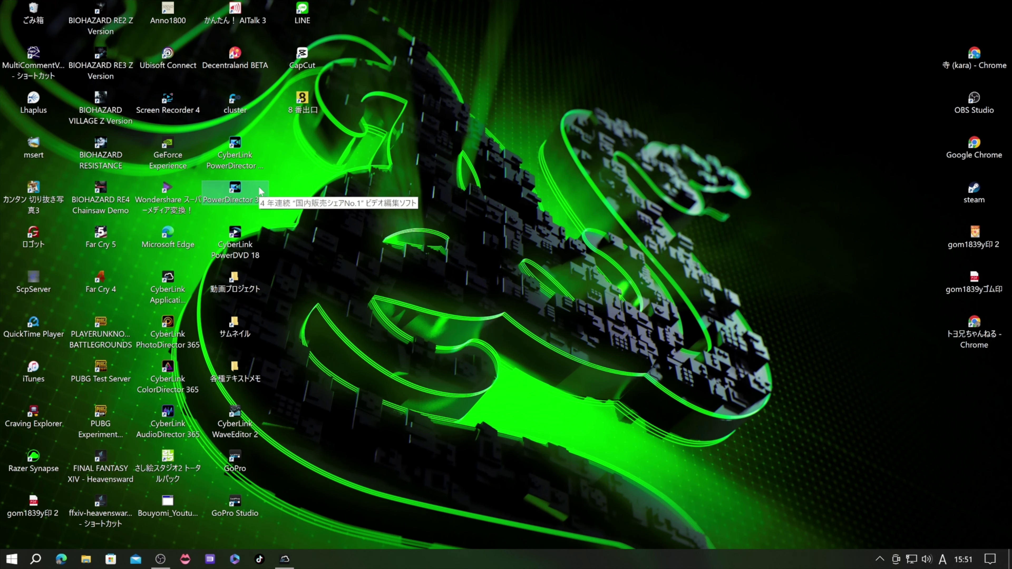
double_click(260, 190)
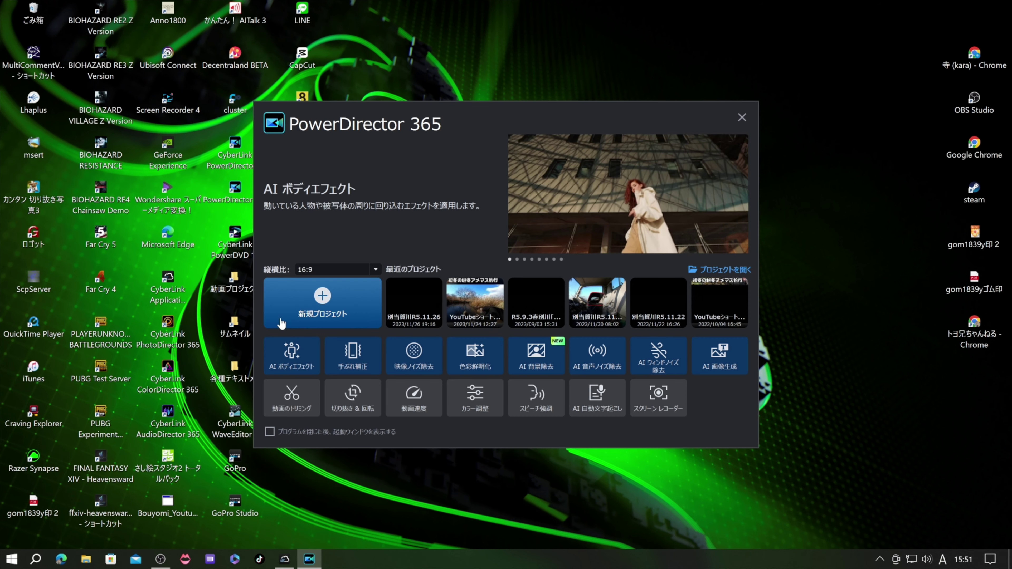
left_click(280, 316)
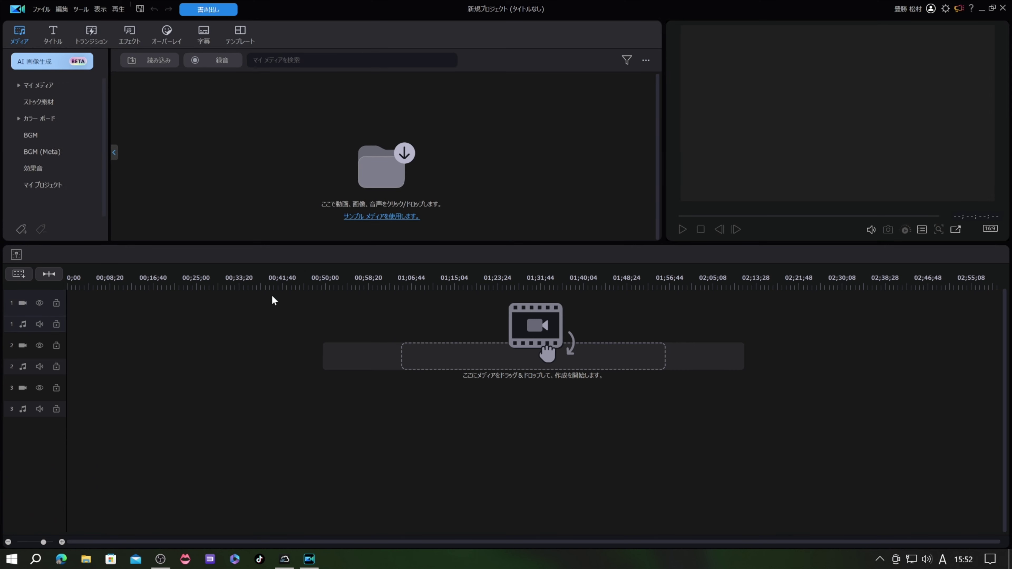
Try to import GH020741.MP4 and place it on video track 1, and dismiss the crash report without sending it
left_click(158, 62)
left_click(171, 74)
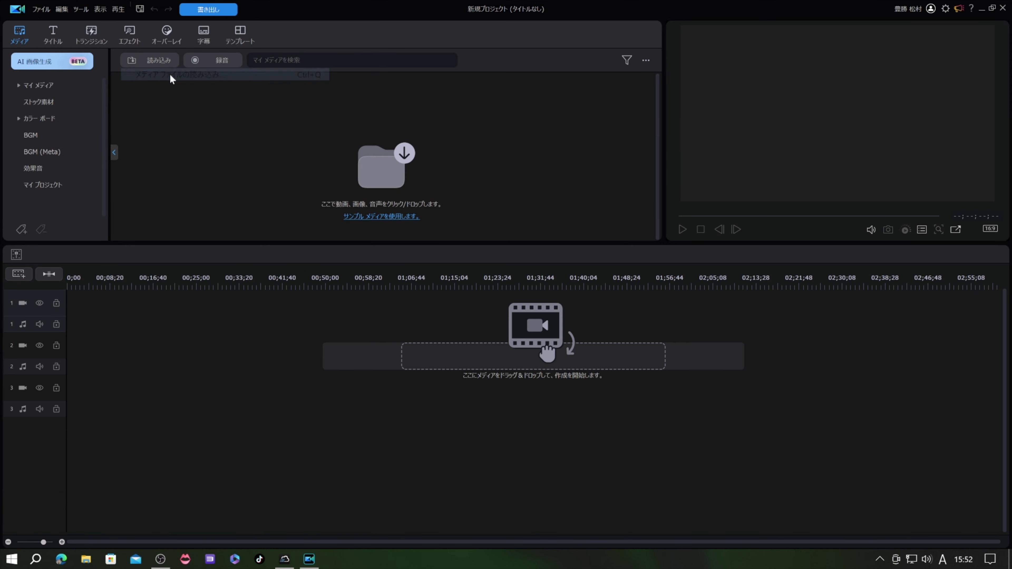
left_click(478, 116)
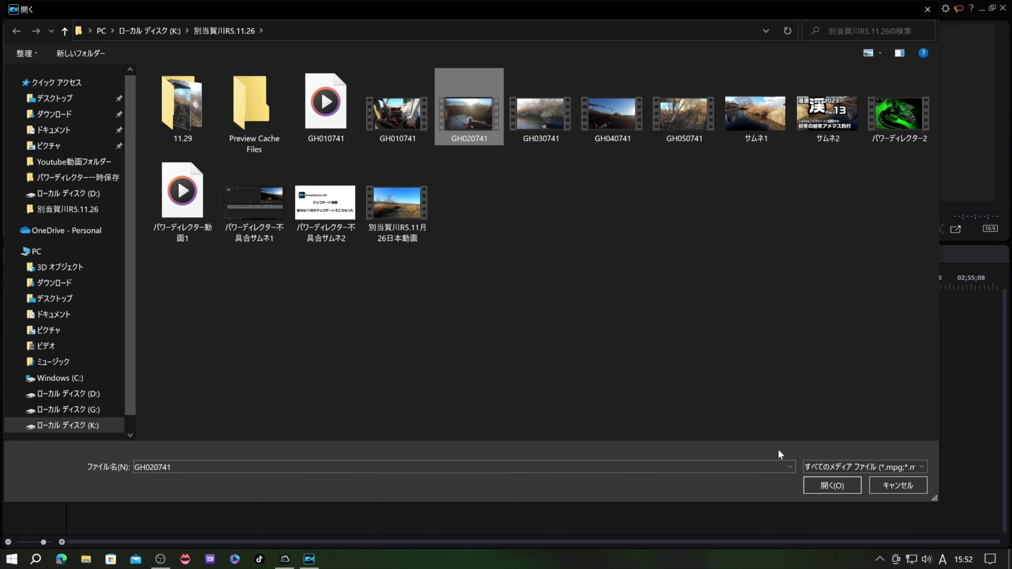
left_click(808, 484)
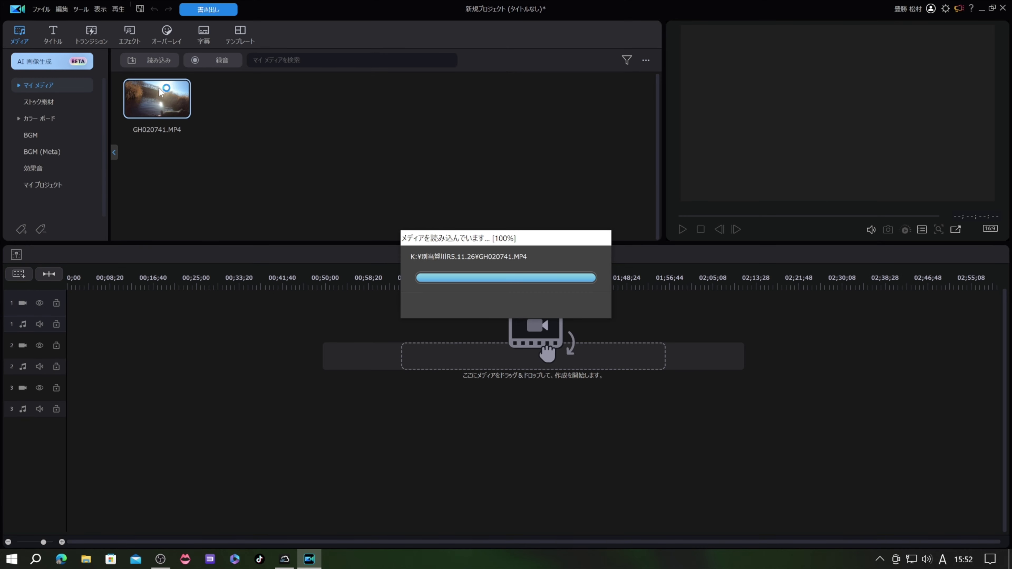
left_click_drag(161, 96, 72, 319)
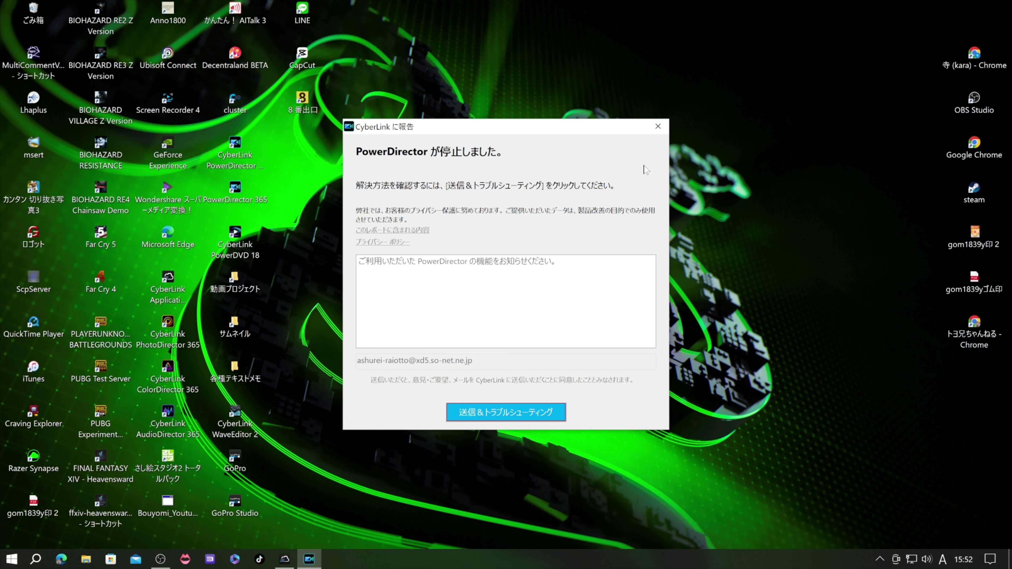
left_click(657, 128)
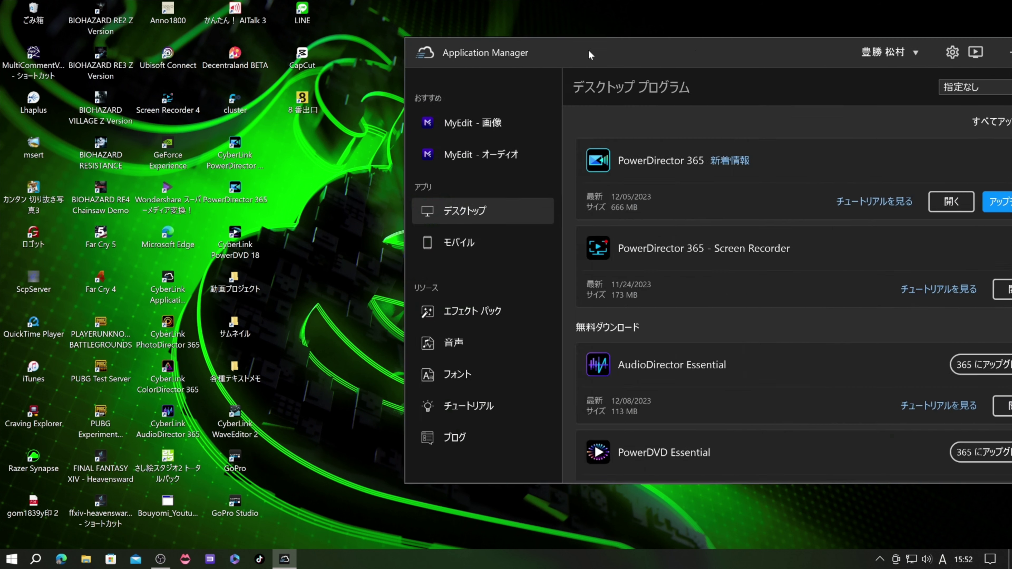
Bring the Application Manager window back into view and install the PowerDirector 365 update, accepting the license agreement
left_click_drag(587, 50, 246, 58)
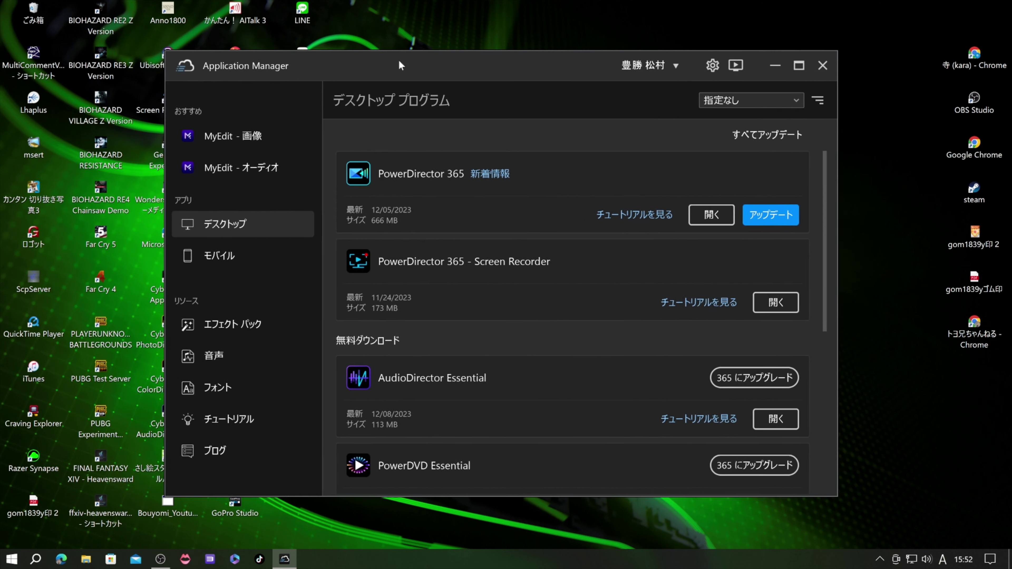
left_click_drag(401, 57, 384, 55)
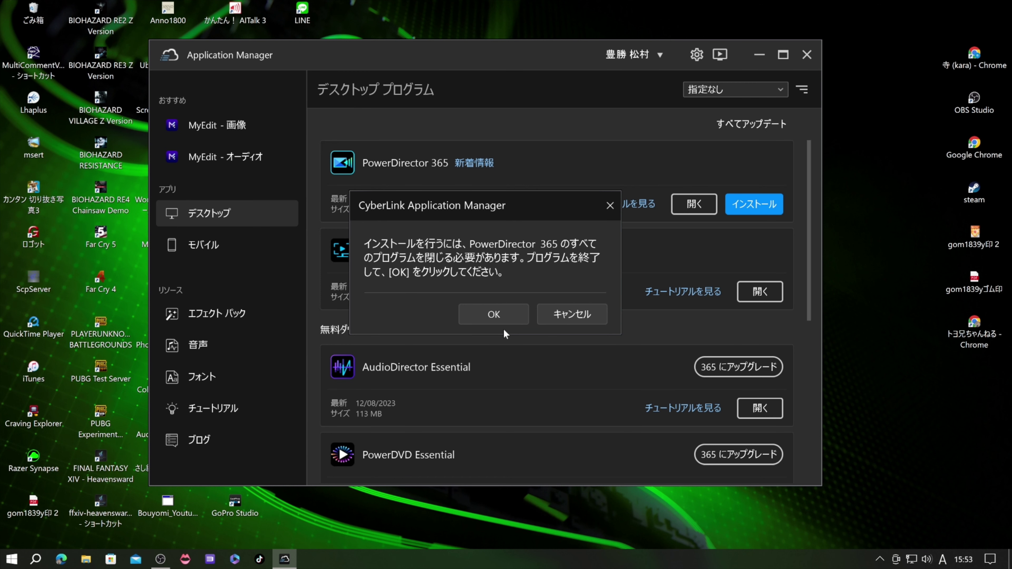
left_click(505, 314)
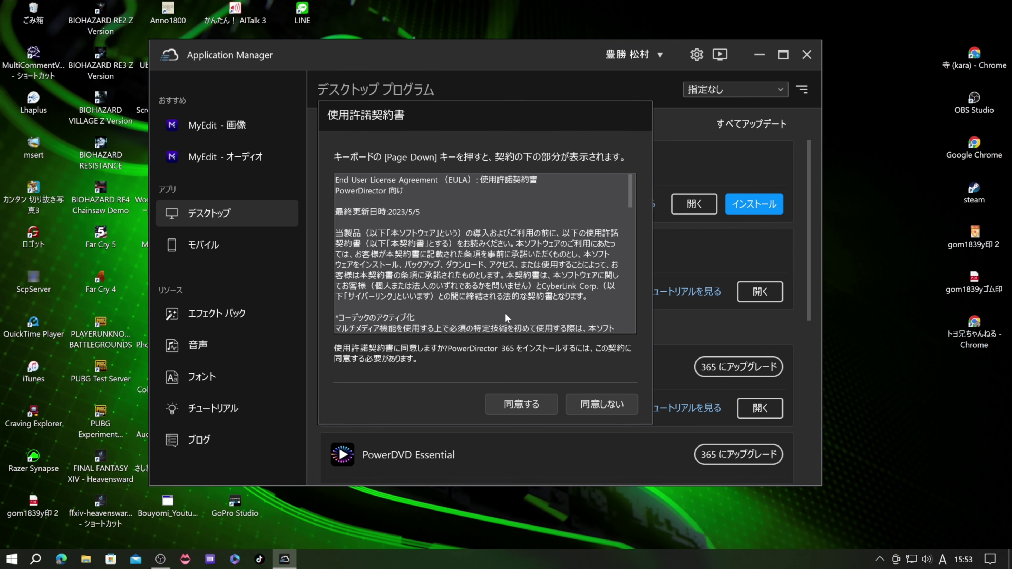
left_click(526, 411)
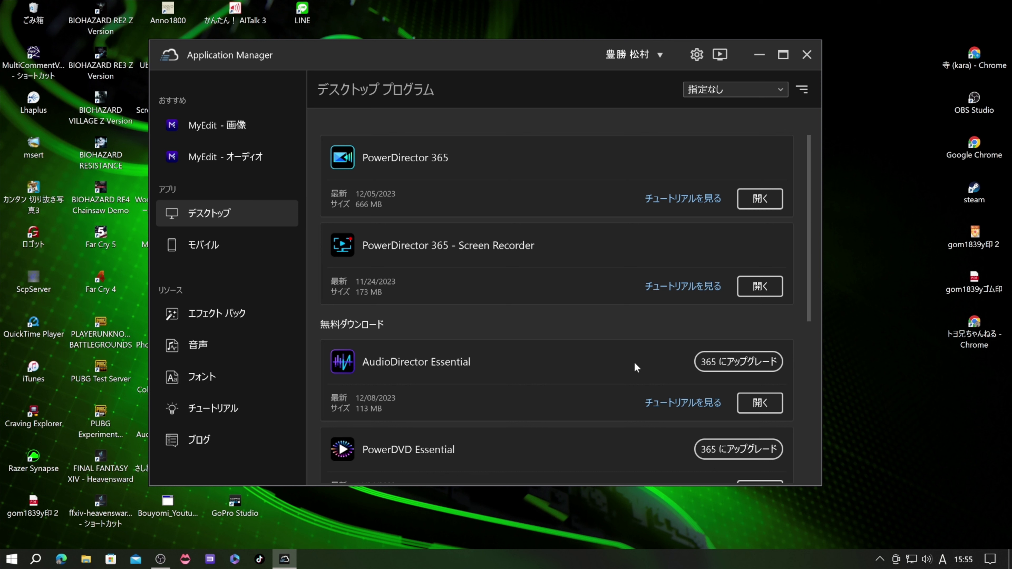
Launch the updated PowerDirector 365 from the Application Manager and start a new project
left_click(761, 198)
left_click(378, 313)
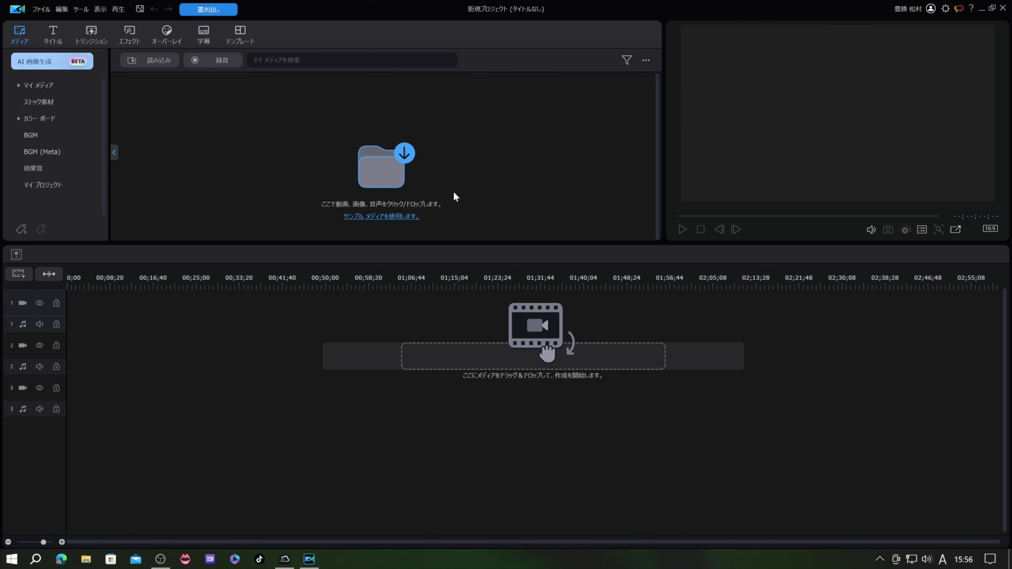
Import GH020741.MP4 from the 別当賀川R5.11.26 folder and place it at the start of track 1 on the timeline
left_click(153, 64)
left_click(170, 76)
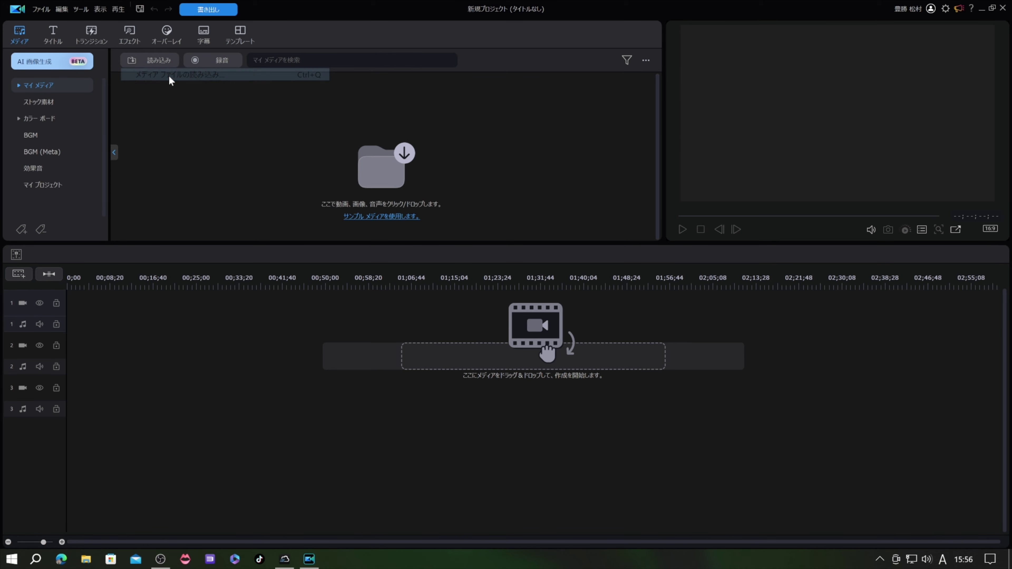
left_click(476, 130)
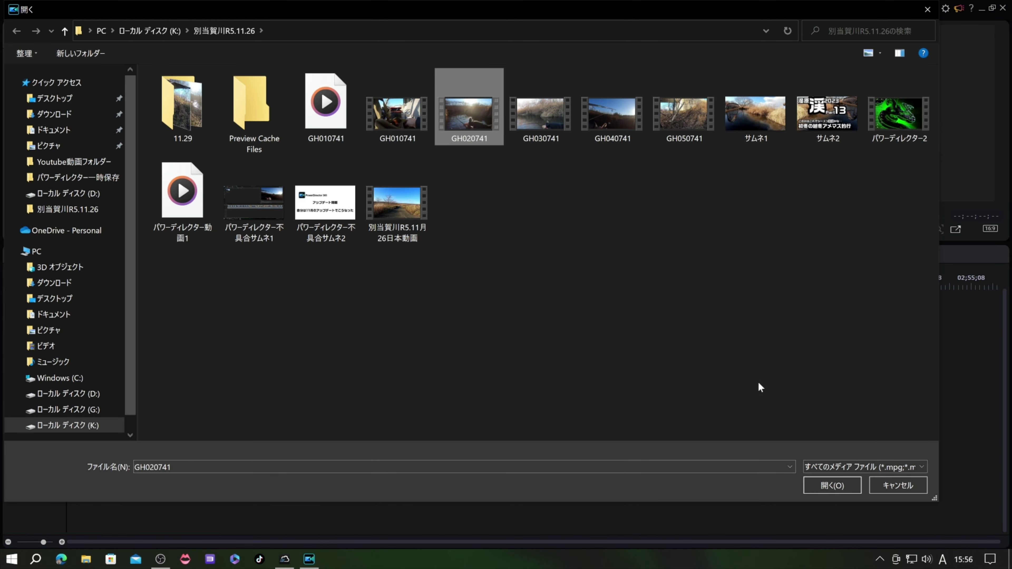
left_click(832, 486)
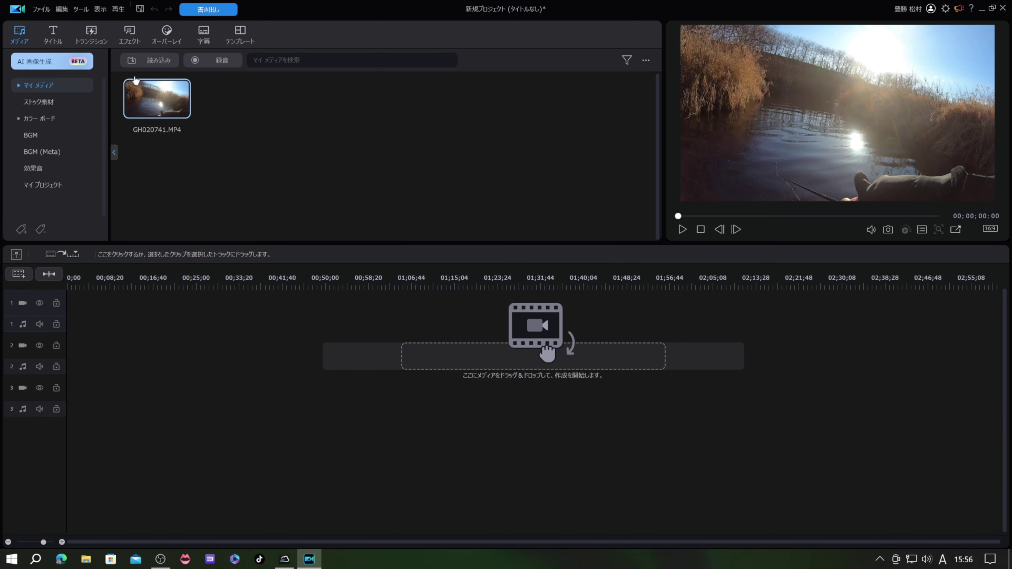
left_click_drag(157, 98, 61, 339)
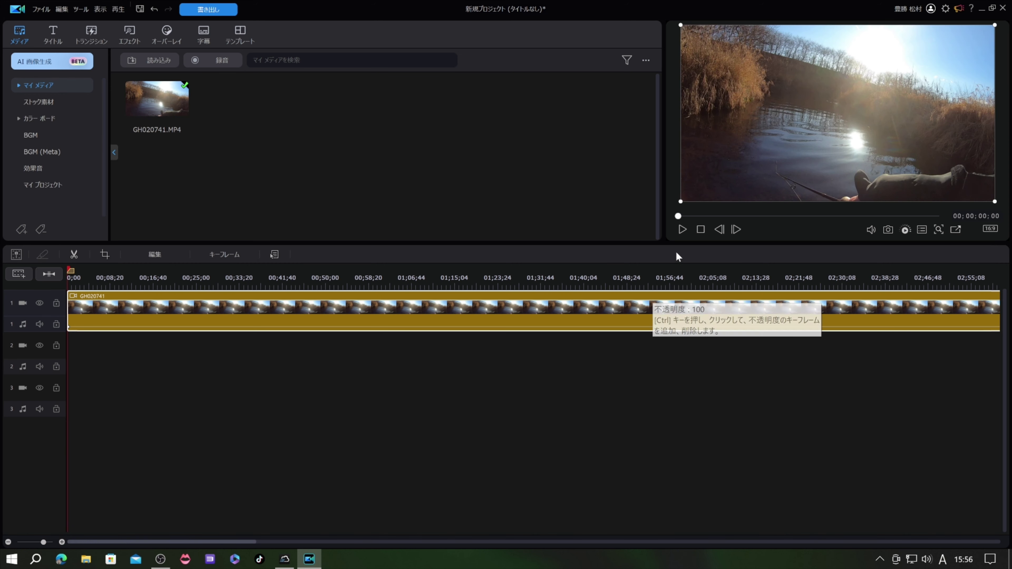
Play the GH020741 clip on the timeline twice to test playback and pausing, and return the playhead to the start
left_click(683, 229)
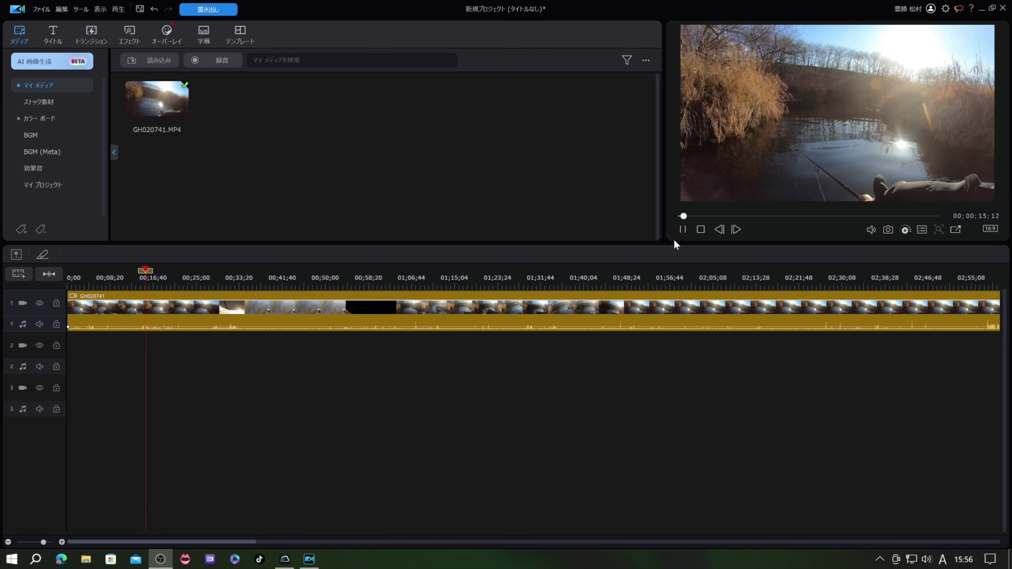
key("space")
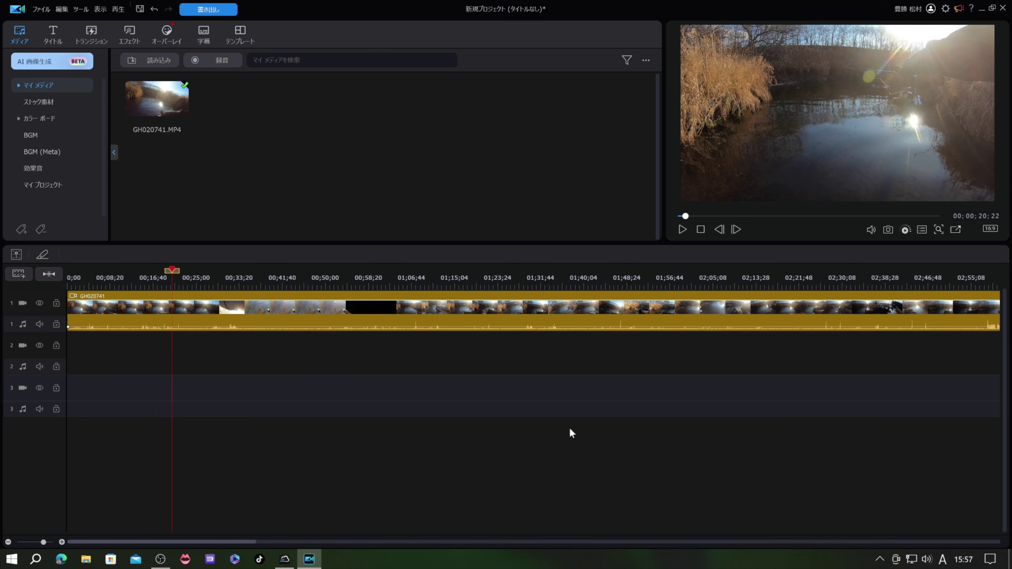
left_click(562, 305)
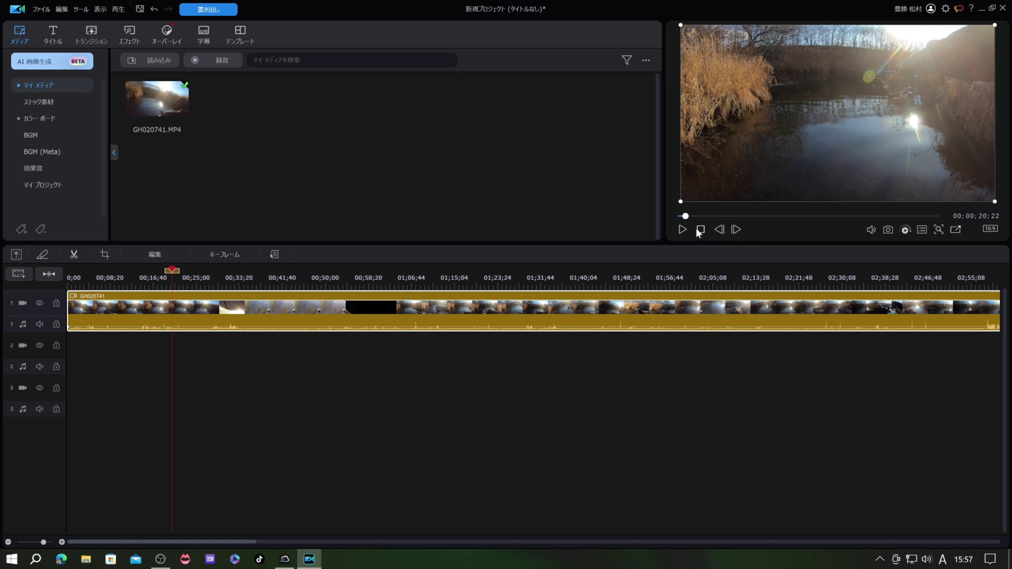
left_click(700, 231)
left_click(683, 230)
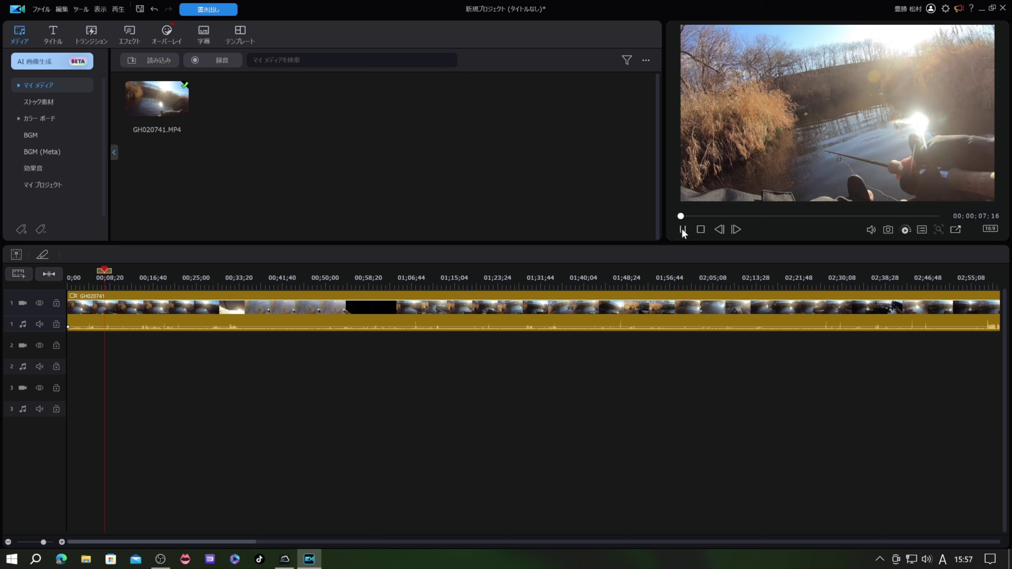
left_click(682, 228)
left_click(680, 323)
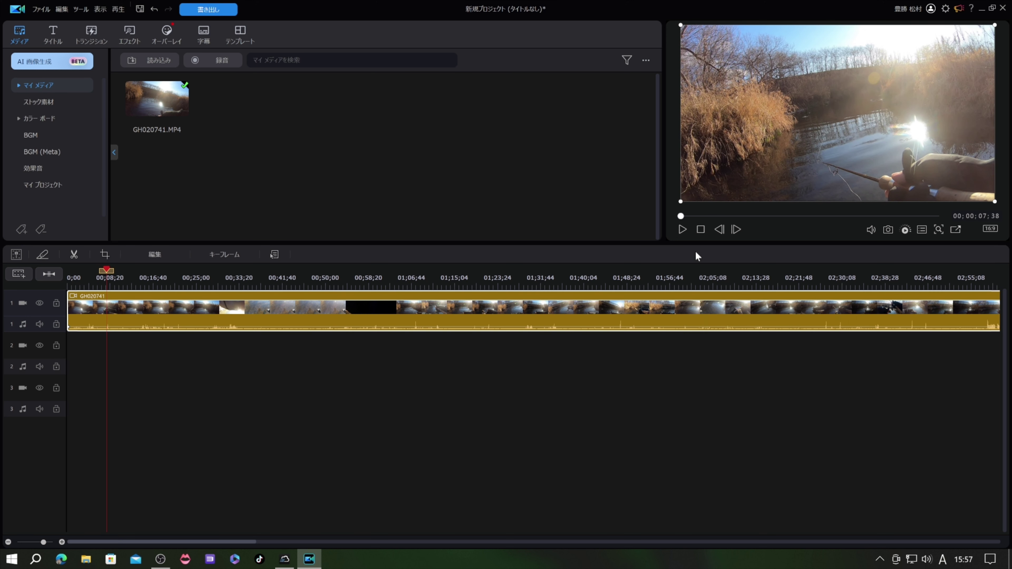
left_click(701, 229)
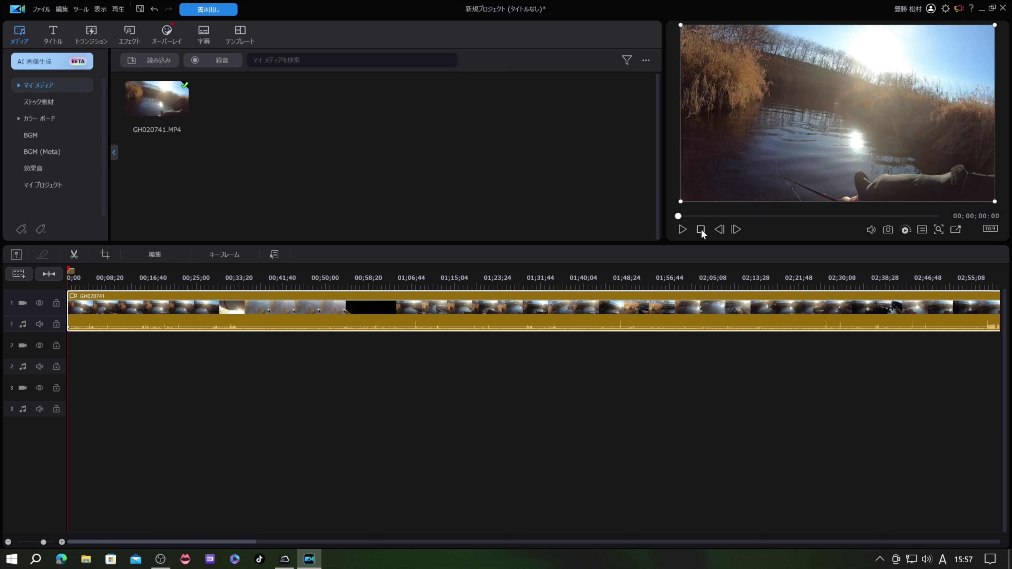